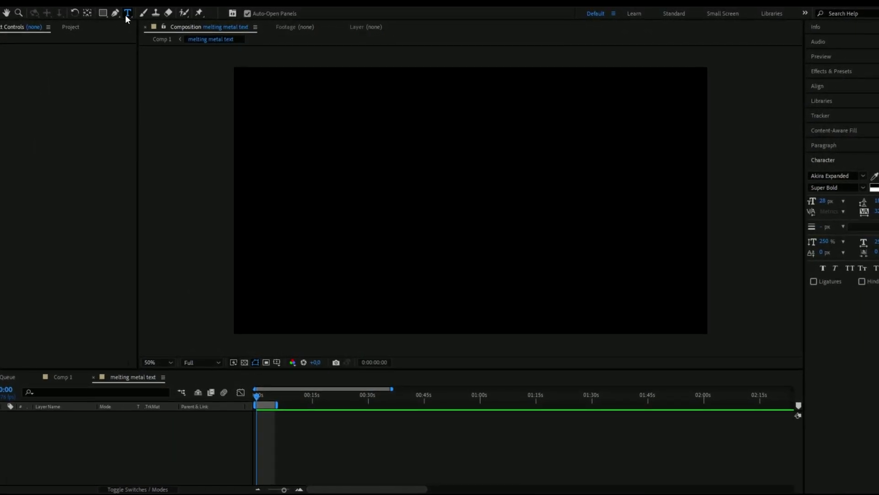
Add a text layer reading "Metal" to the composition and enlarge it to 123 px.
left_click(428, 202)
type("Metal")
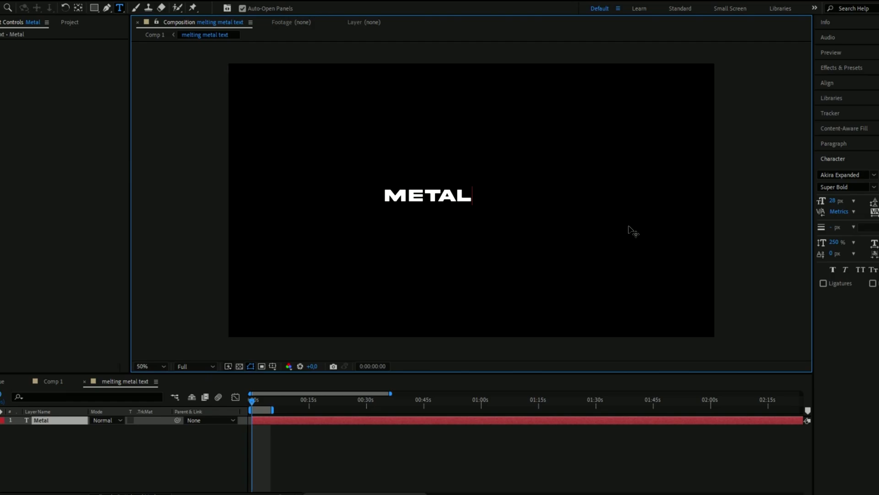
left_click(402, 199)
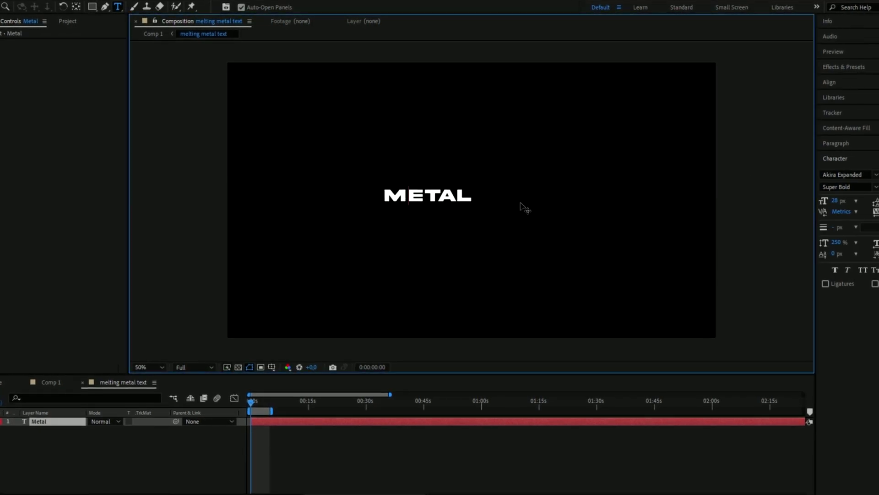
key("ctrl+a")
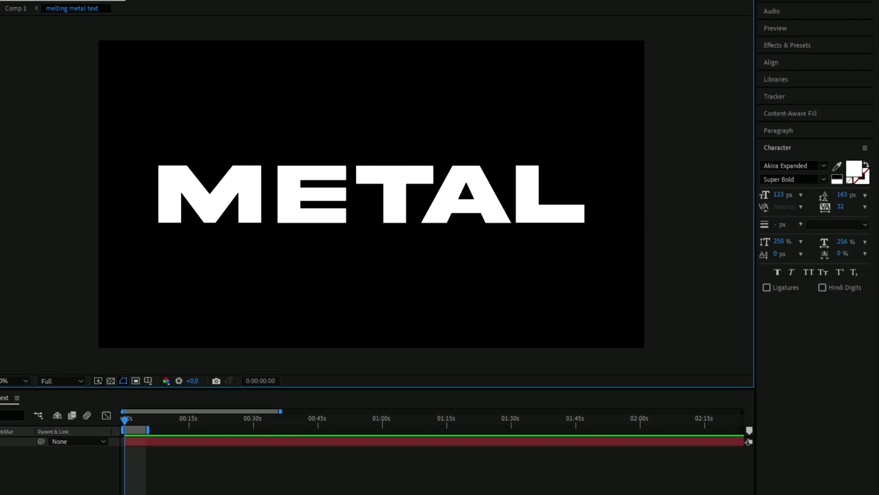
Apply CC Smear to the Metal layer, with From under the M at 388, 626 and To below the frame at 388, 1114.
left_click(219, 441)
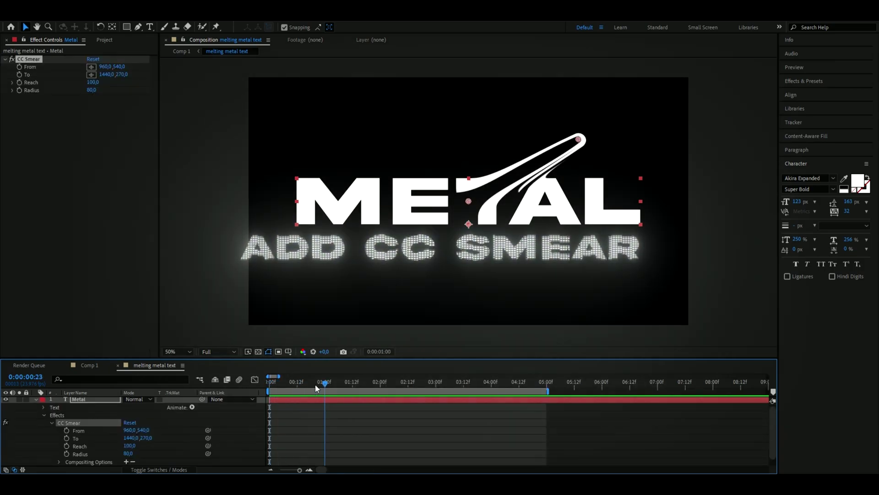
left_click_drag(315, 385, 268, 385)
left_click(91, 67)
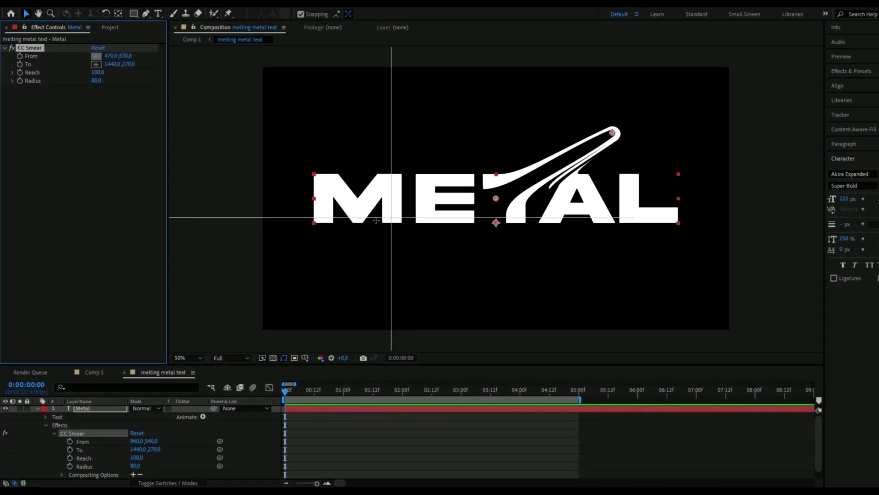
left_click(364, 219)
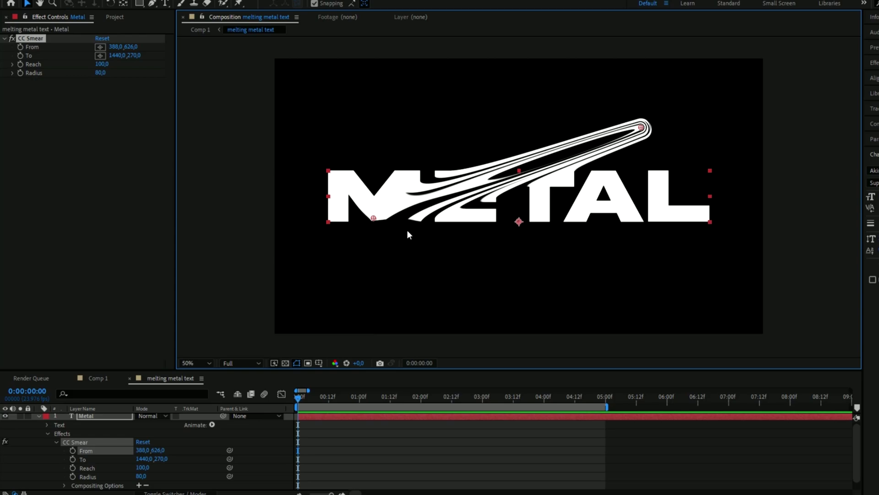
left_click(100, 55)
left_click(373, 343)
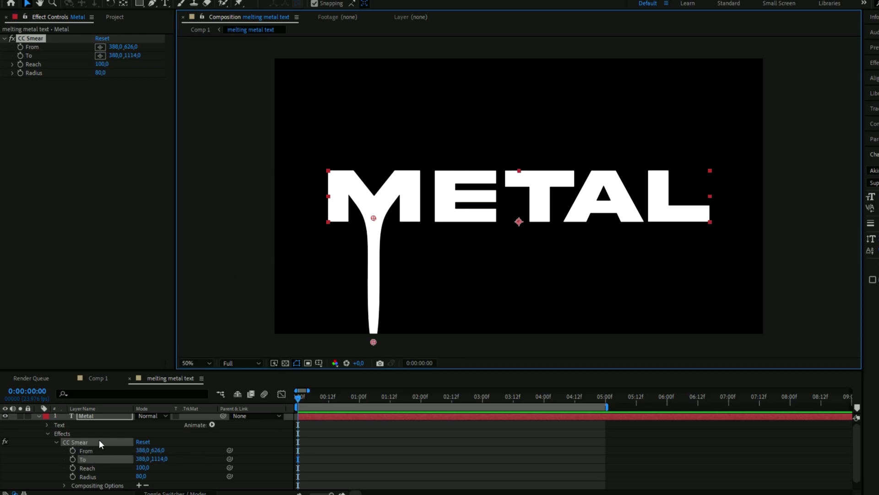
Animate the smear's Reach with keyframes from 0 at the start to 375 at about 3 seconds.
left_click_drag(101, 64, 97, 65)
type("0")
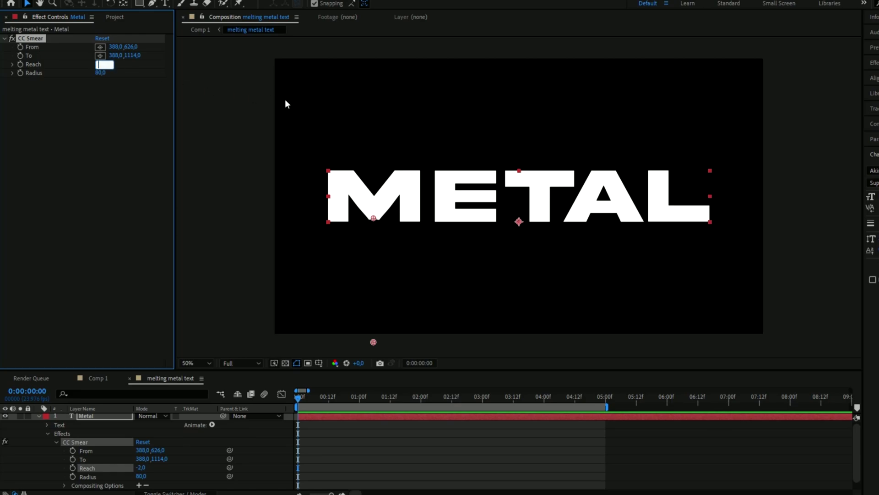
key("Return")
left_click_drag(321, 404, 482, 409)
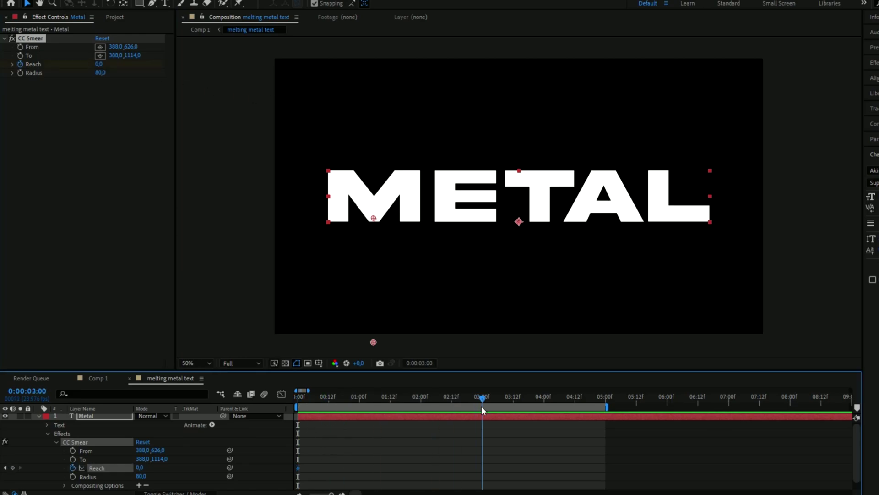
left_click_drag(100, 64, 272, 78)
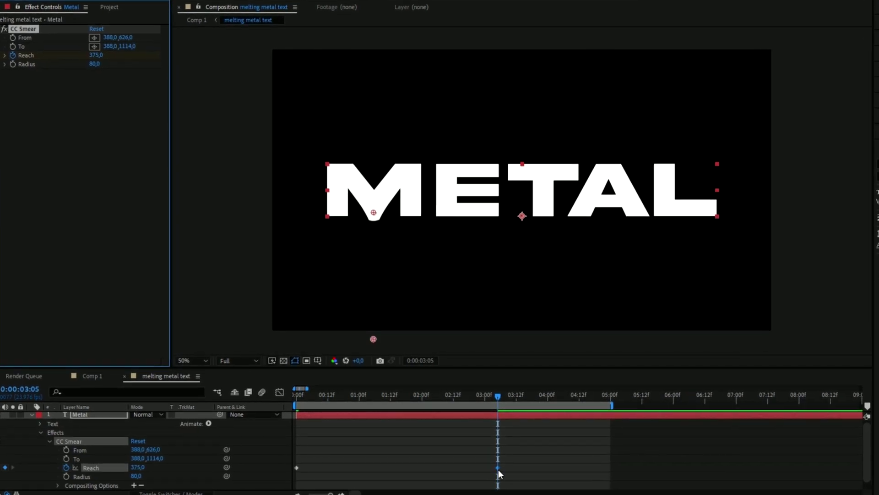
Retime the Reach keyframes to begin just after the first frame and end at about 3.5 seconds, and preview the drip.
left_click_drag(498, 468, 550, 468)
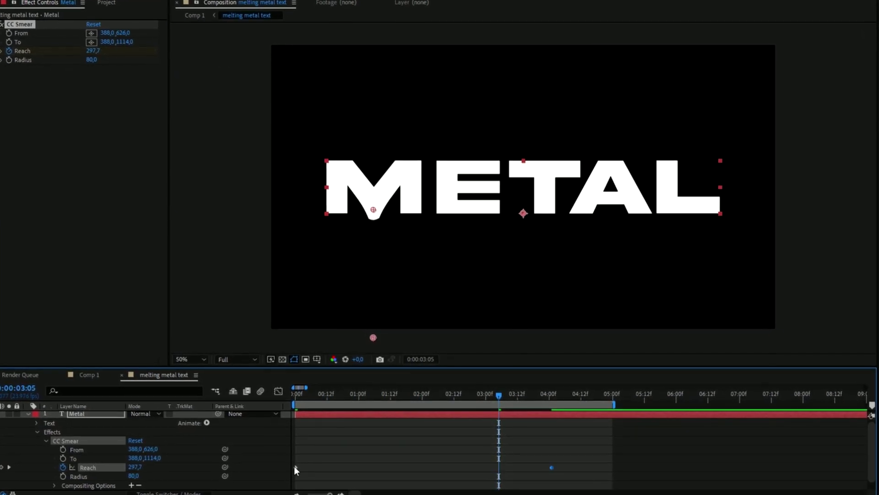
left_click_drag(296, 468, 353, 468)
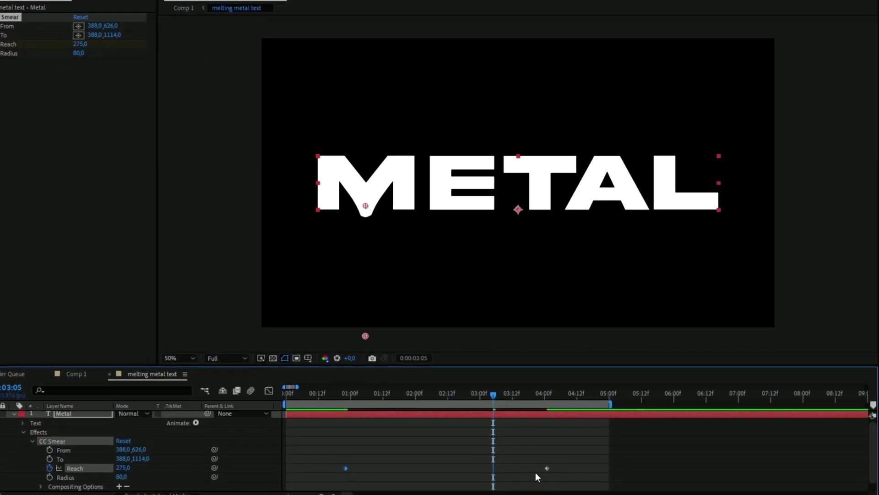
left_click_drag(547, 468, 515, 468)
left_click_drag(493, 398, 286, 398)
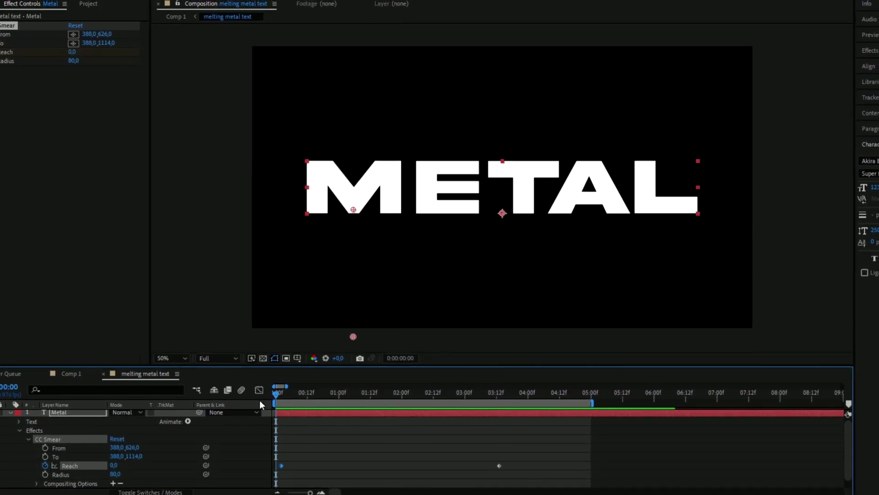
key("space")
key("space")
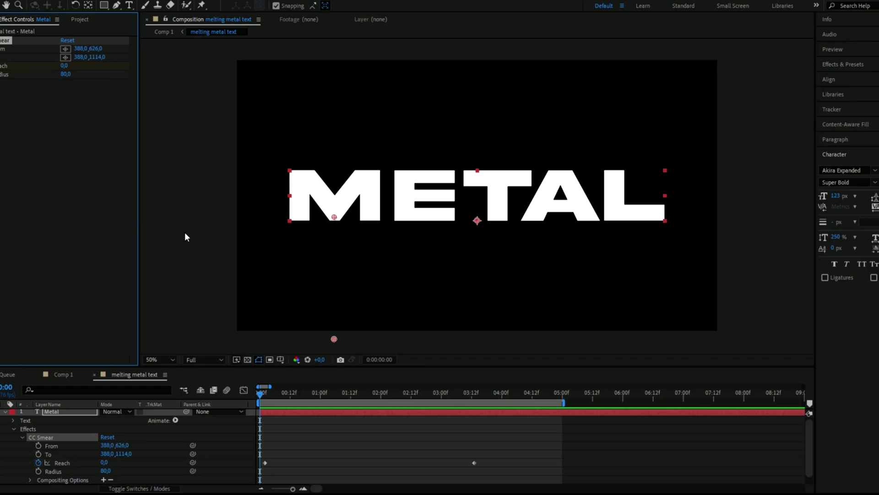
Duplicate the CC Smear effect for the T, placing From at 1042, 626 and setting To's X position to 1042.
key("ctrl+d")
left_click(67, 89)
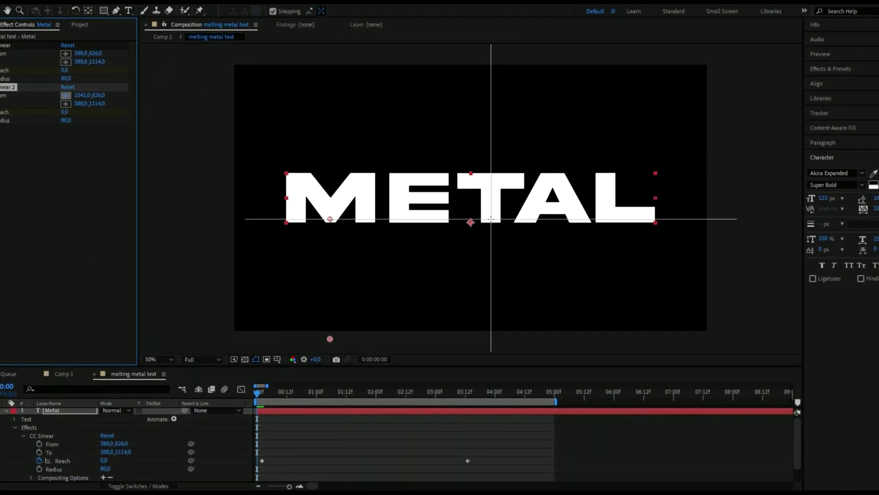
left_click(491, 219)
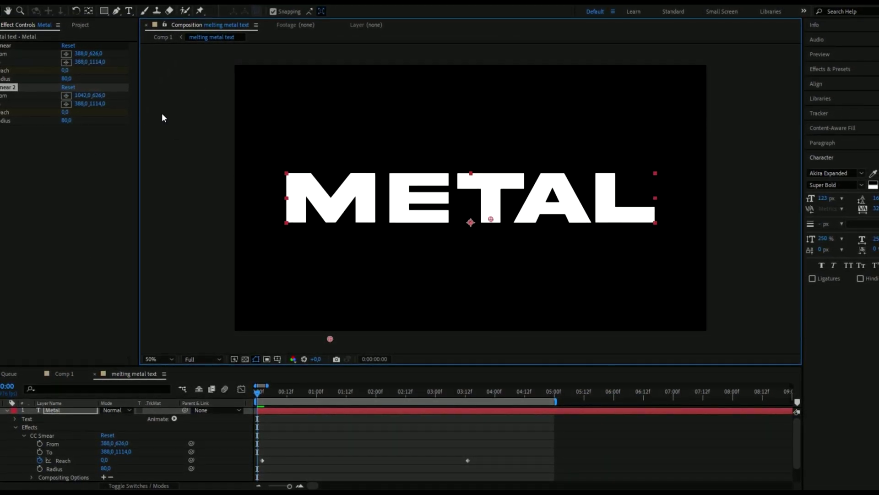
left_click(81, 95)
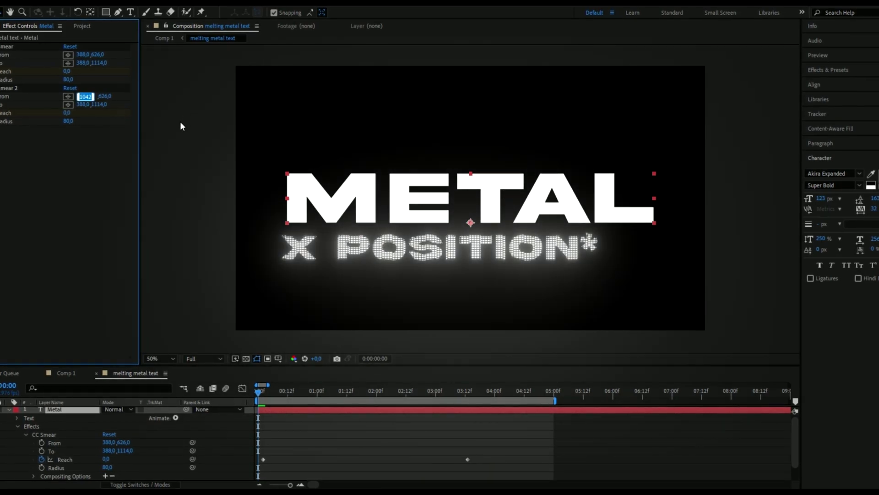
left_click(86, 105)
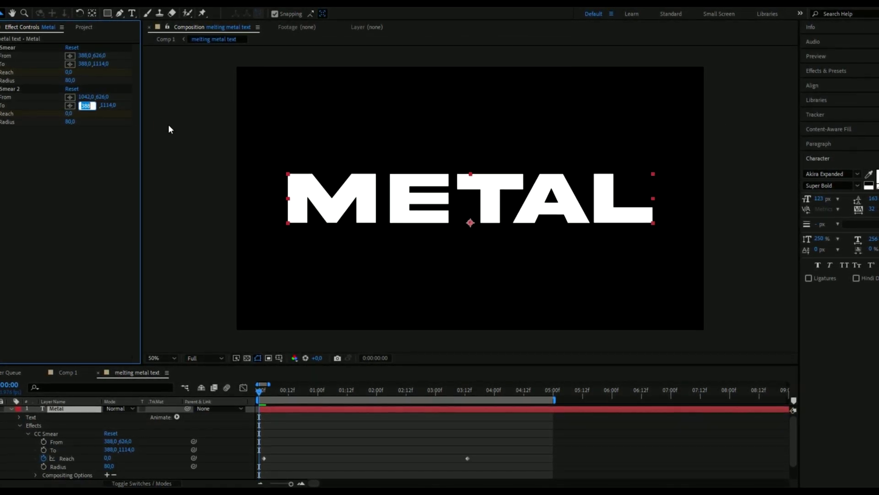
type("1042")
key("Return")
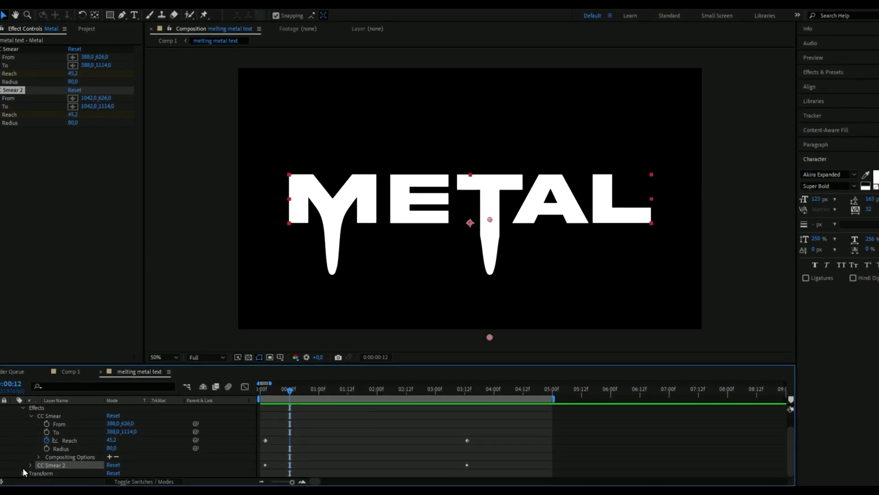
Delay the second smear's Reach keyframes to run from about 1.5 to 5.5 seconds, and check the timing.
left_click(31, 465)
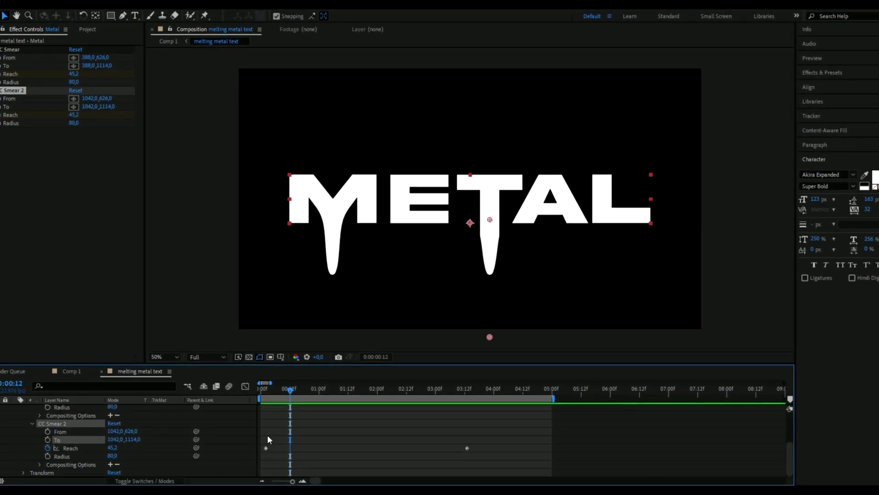
mouse_move(268, 436)
left_mouse_down()
mouse_move(485, 455)
mouse_move(586, 448)
left_mouse_up()
left_click(430, 460)
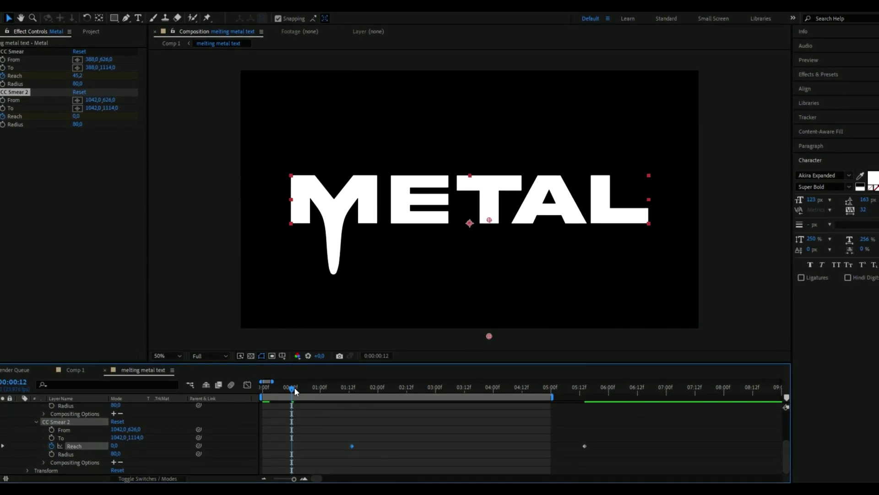
left_click_drag(295, 391, 335, 390)
Duplicate the smear for the L with From 1580, 622, To 1580, 1114 and Radius 137, and preview the melting text.
left_click(29, 145)
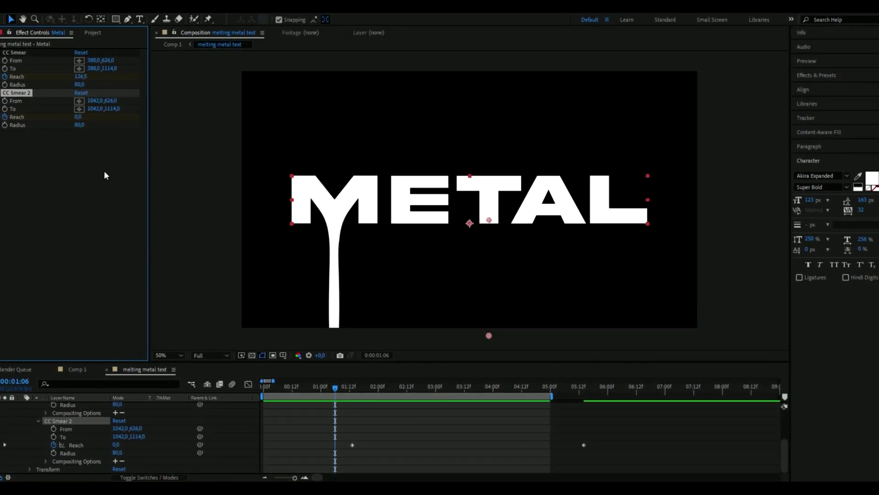
key("ctrl+d")
key("Home")
left_click(79, 141)
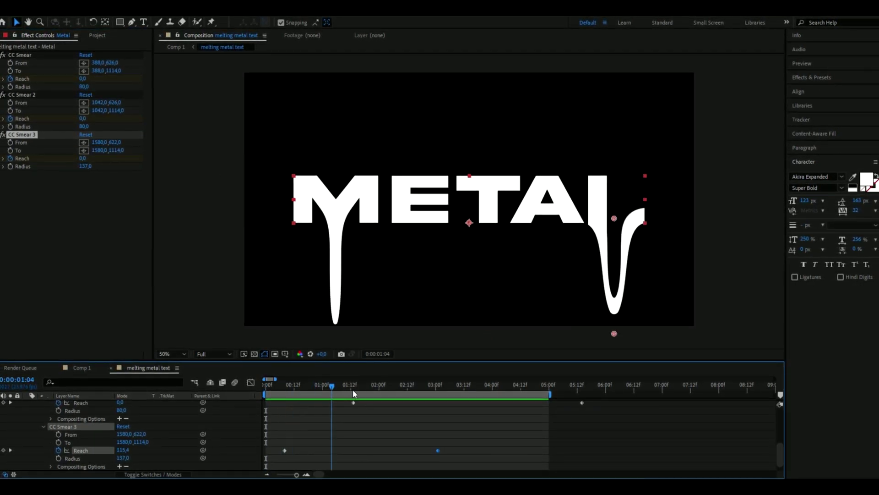
mouse_move(353, 389)
left_mouse_down()
mouse_move(501, 395)
mouse_move(345, 393)
left_mouse_up()
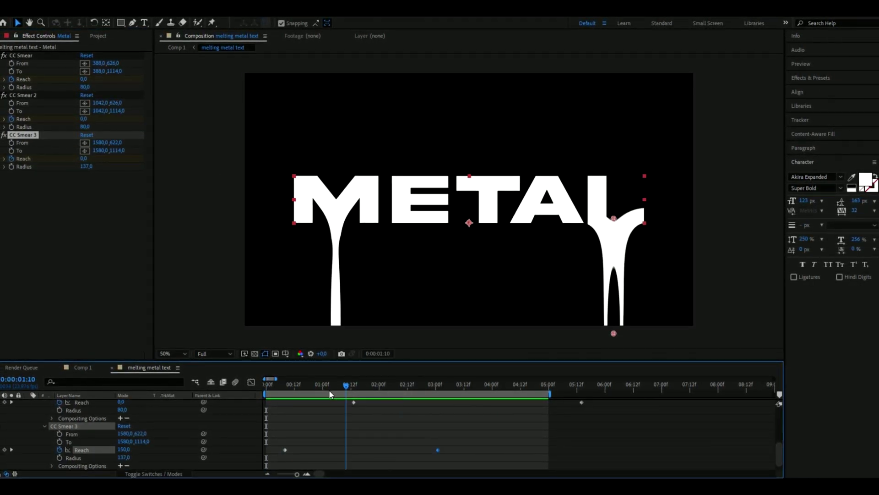
key("Home")
key("space")
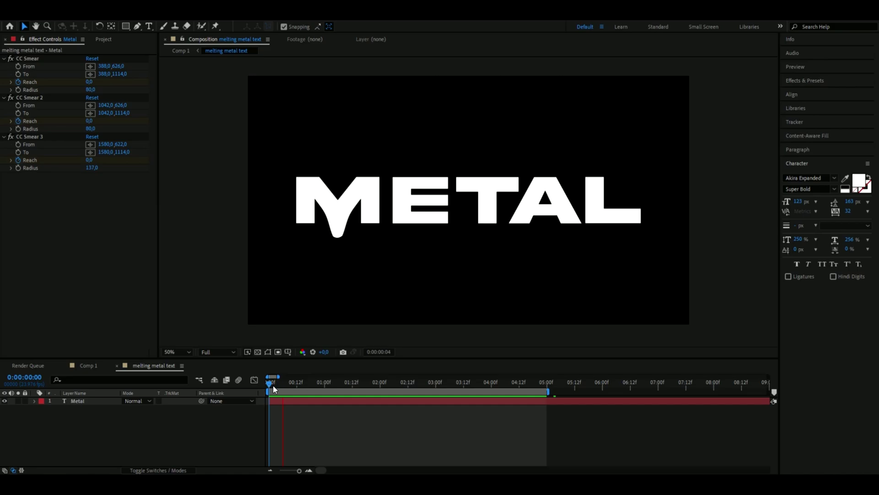
Pre-compose the Metal layer as "liquid text".
left_click(90, 401)
right_click(95, 403)
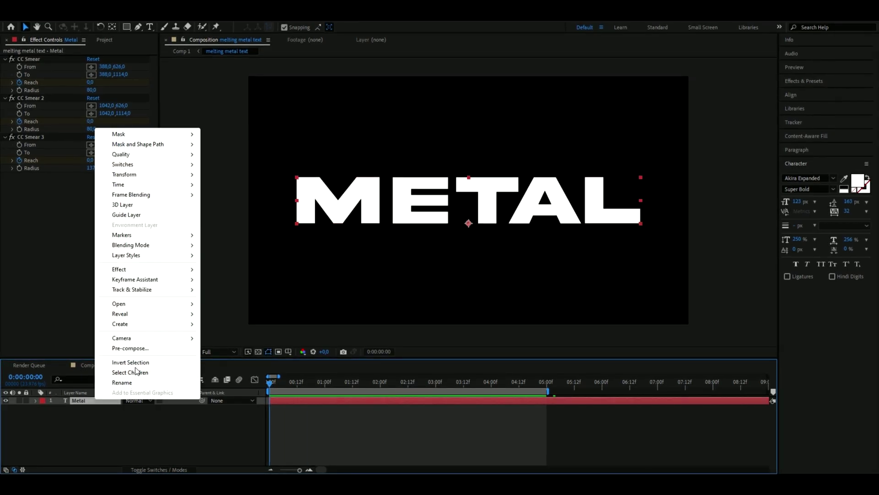
left_click(132, 349)
type("liquid text")
key("Return")
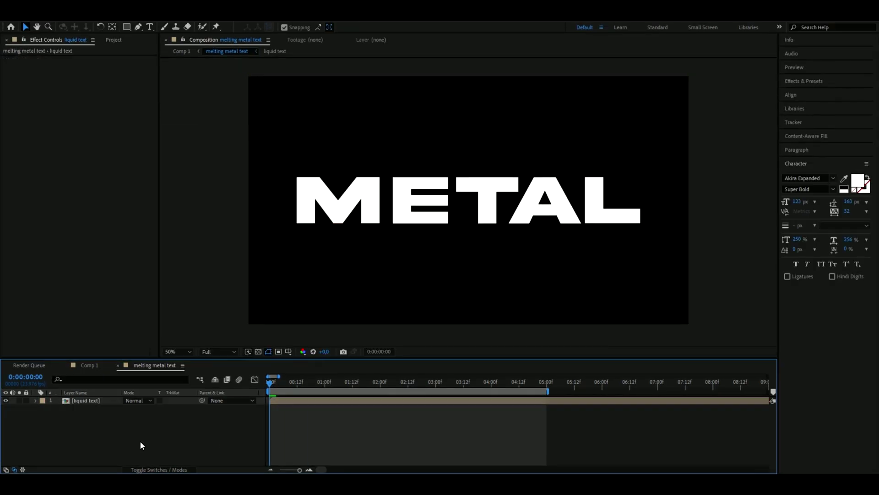
Create a black solid layer above the liquid text pre-composition.
right_click(140, 442)
mouse_move(142, 311)
left_click(248, 338)
left_click(108, 449)
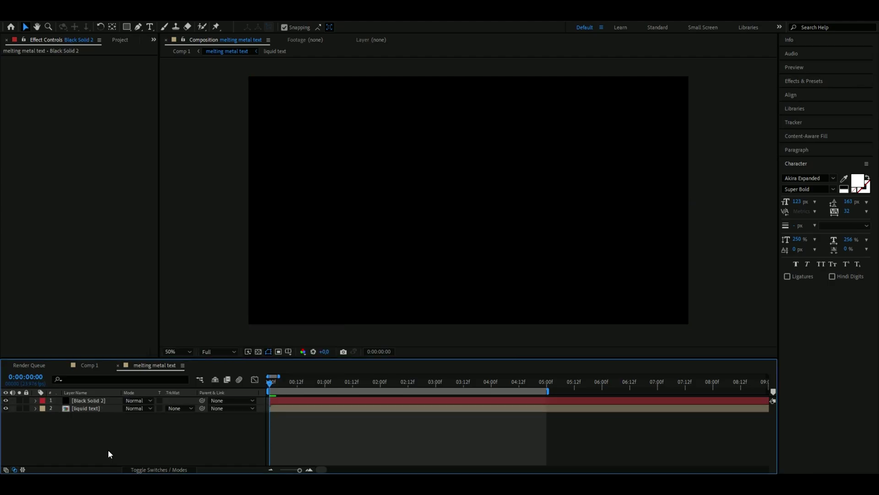
Apply Fractal Noise to the black solid, with Dynamic Progressive as the fractal type and Contrast set to 200.
left_click(86, 401)
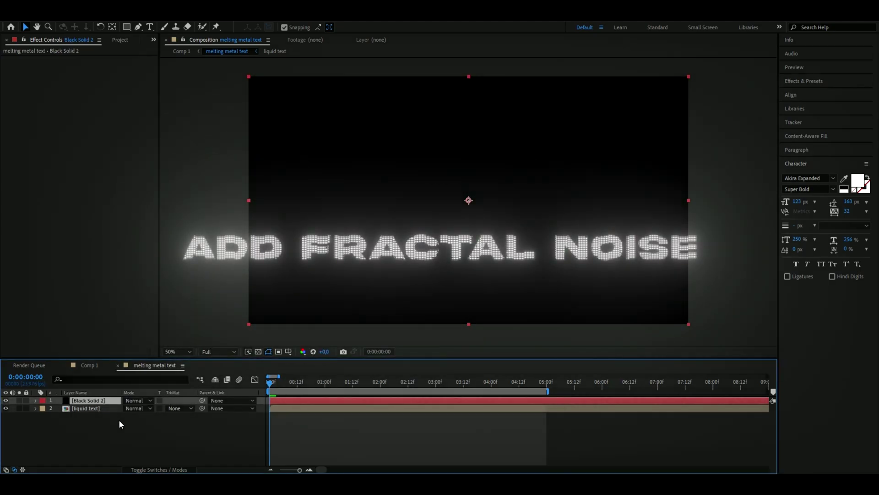
key("ctrl+space")
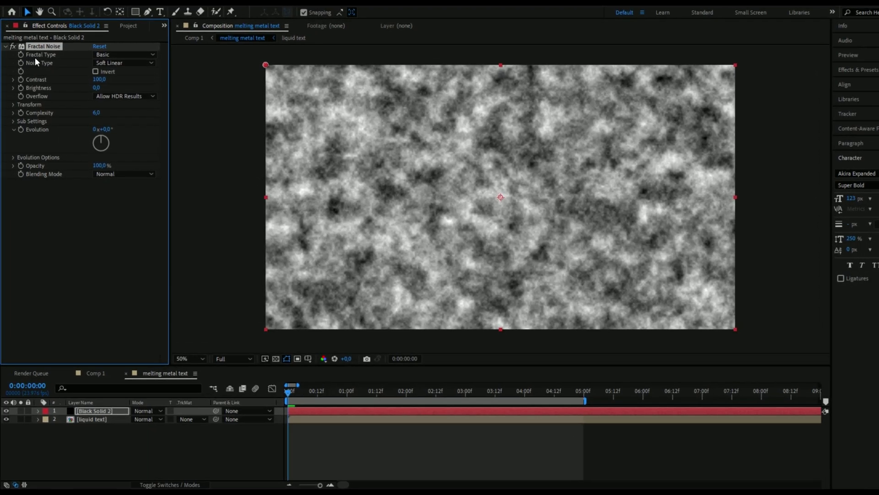
left_click(113, 66)
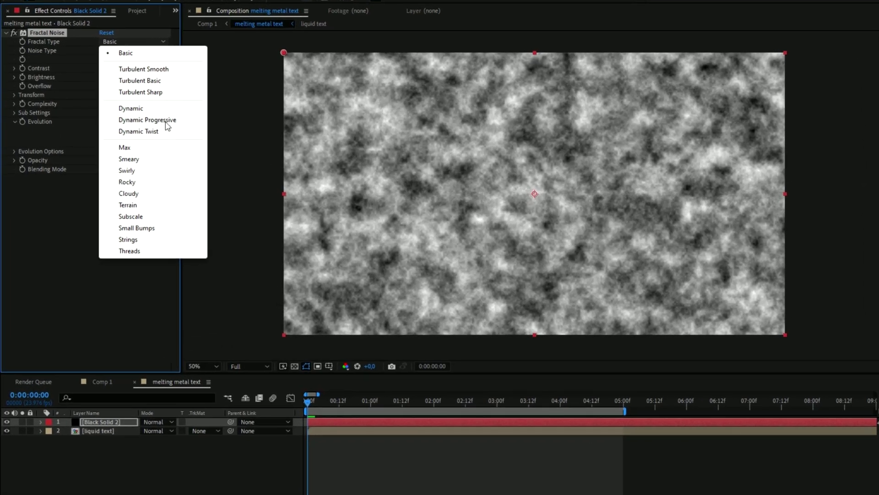
left_click(166, 122)
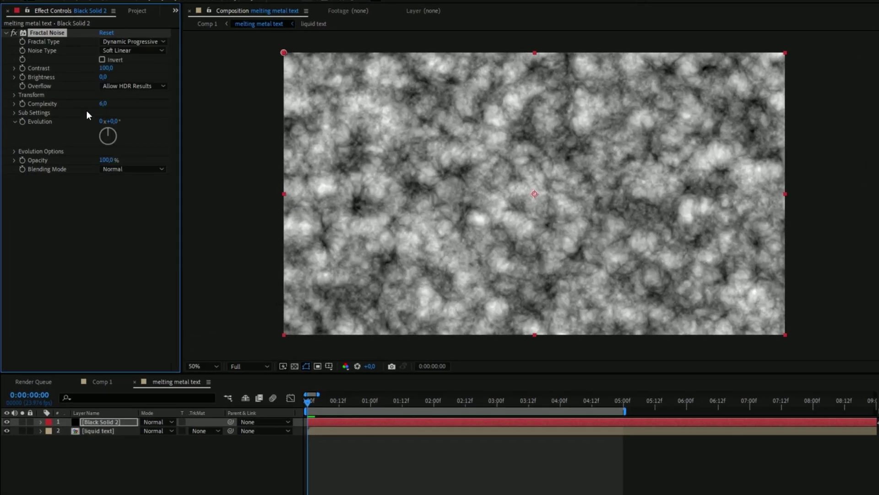
left_click(104, 68)
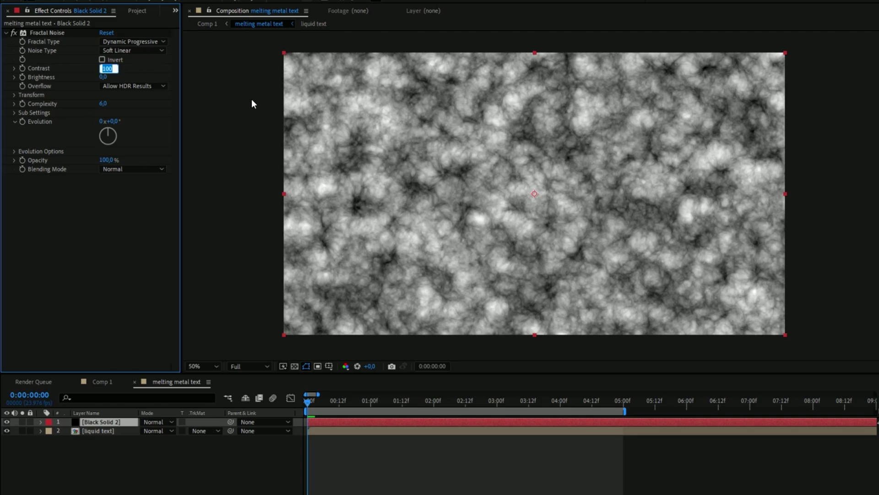
type("200")
key("Return")
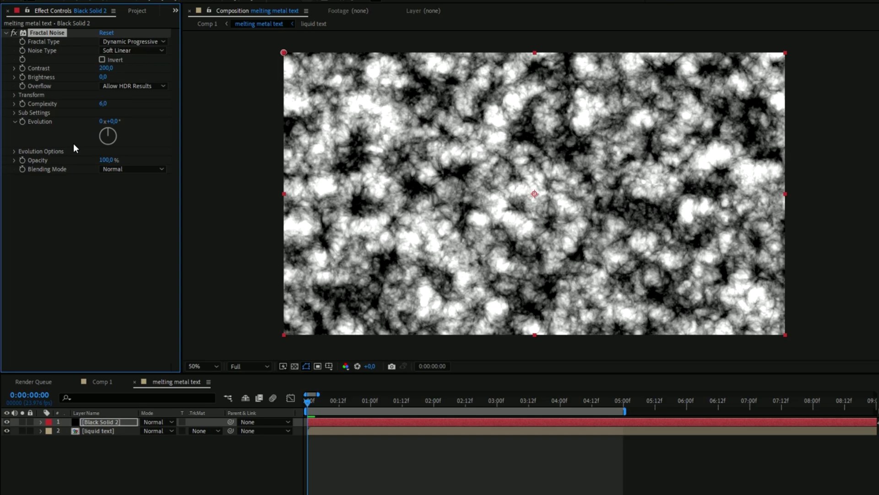
Animate the Fractal Noise Evolution with an expression that multiplies time, and deselect the black solid.
left_click(23, 121, "alt")
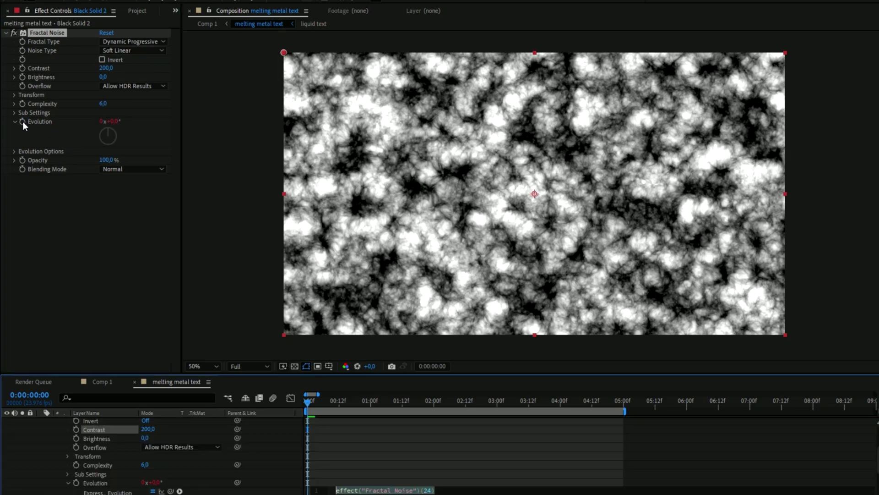
type("time")
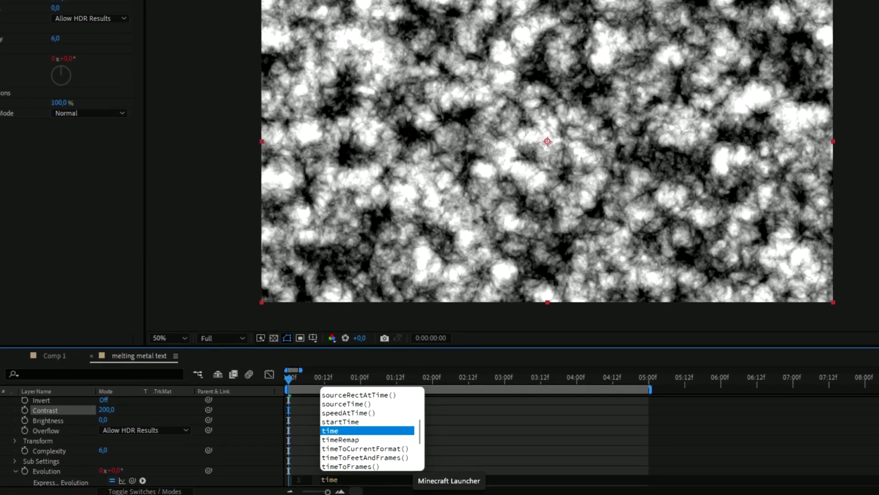
type("*")
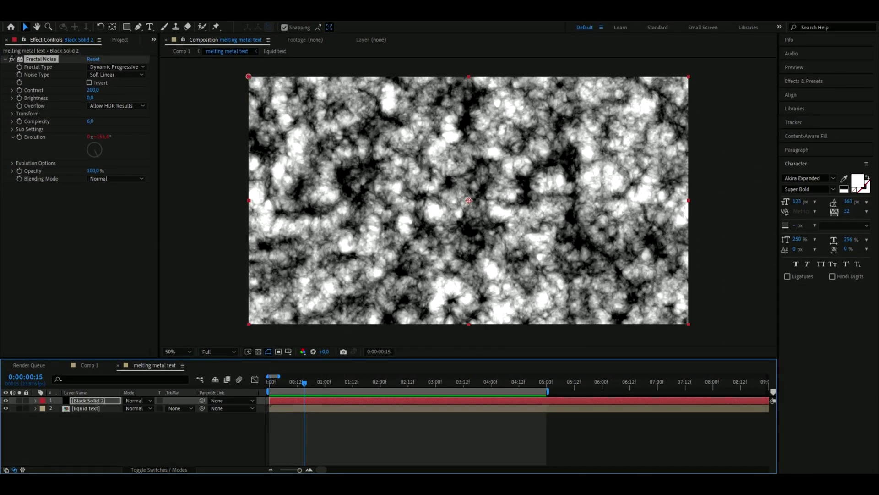
key("ctrl+shift+a")
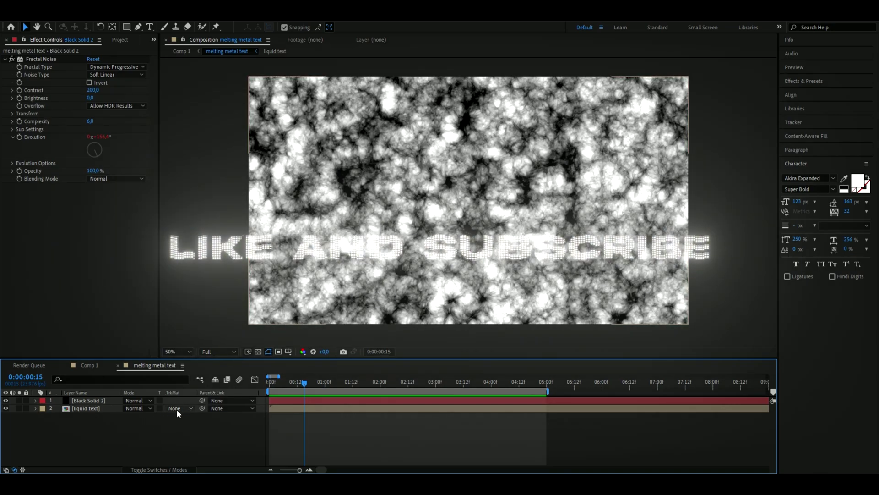
Set the liquid text layer to use Black Solid 2 as its Luma Matte and preview the textured text from the start.
left_click(96, 409)
left_click(178, 409)
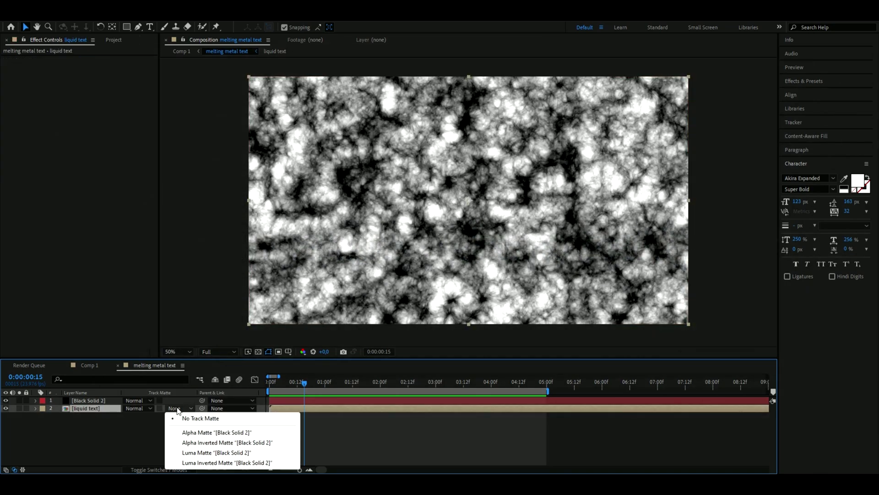
left_click(215, 452)
left_click(293, 401)
left_click_drag(305, 383, 251, 382)
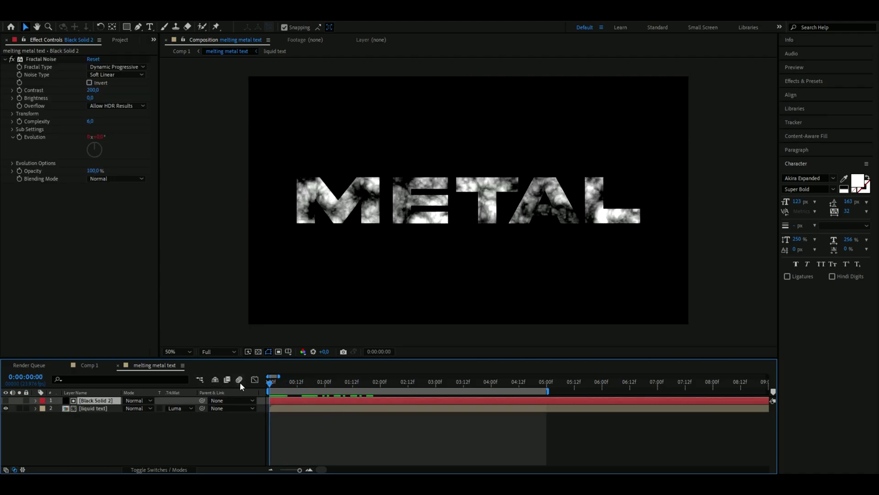
key("space")
left_click(104, 419)
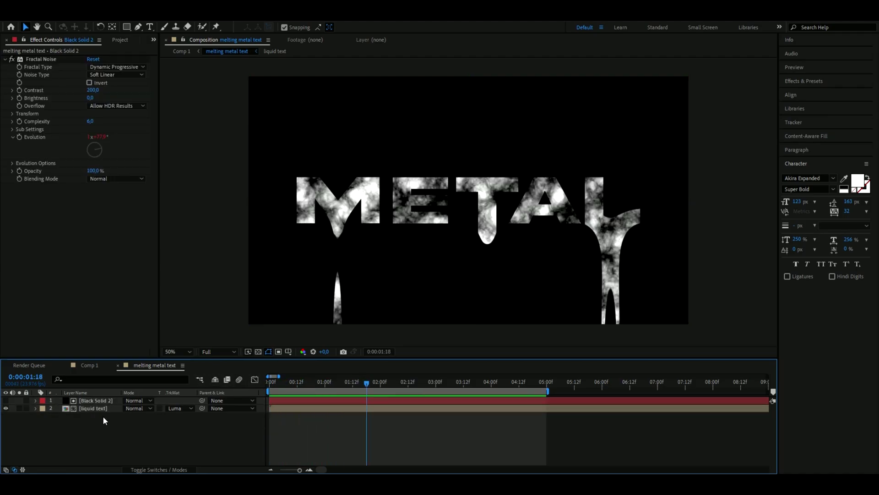
Pre-compose the black solid and liquid text layers together as "Metal text texture".
left_click(98, 410)
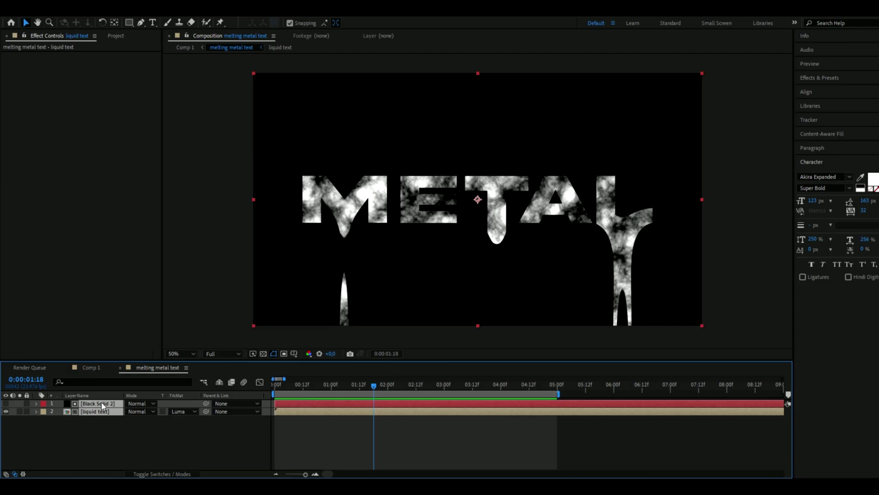
right_click(99, 410)
left_click(138, 351)
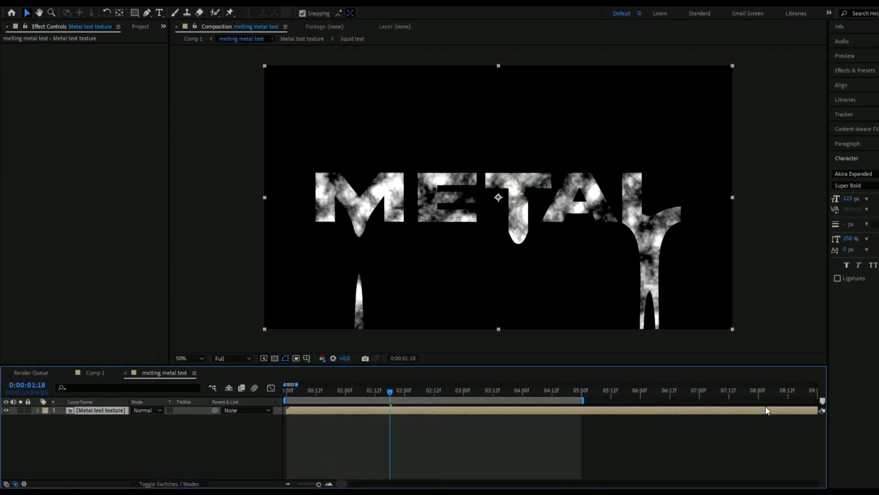
Apply CC Blobbylize to the Metal text texture layer with Property set to Alpha.
key("ctrl+space")
type("cc")
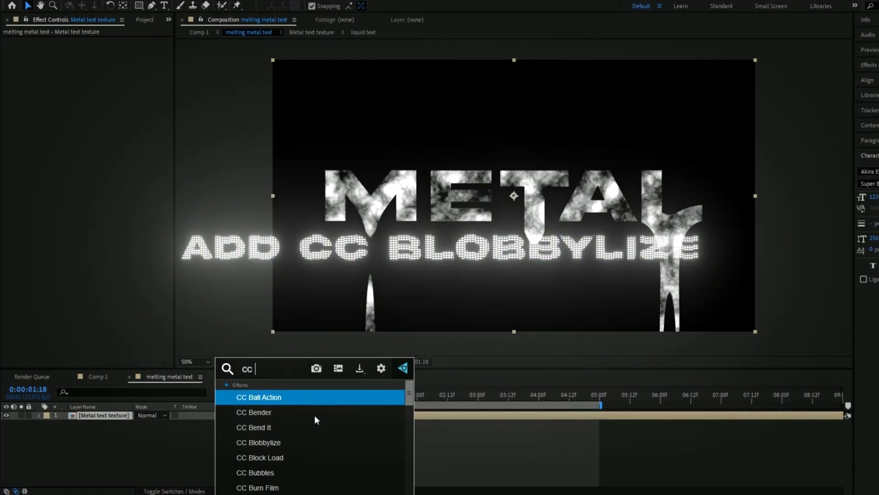
left_click(293, 441)
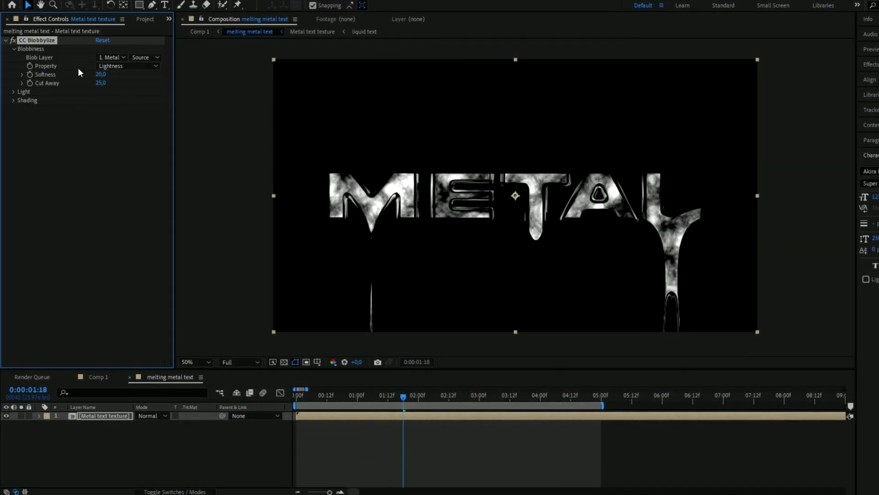
left_click(111, 67)
left_click(133, 110)
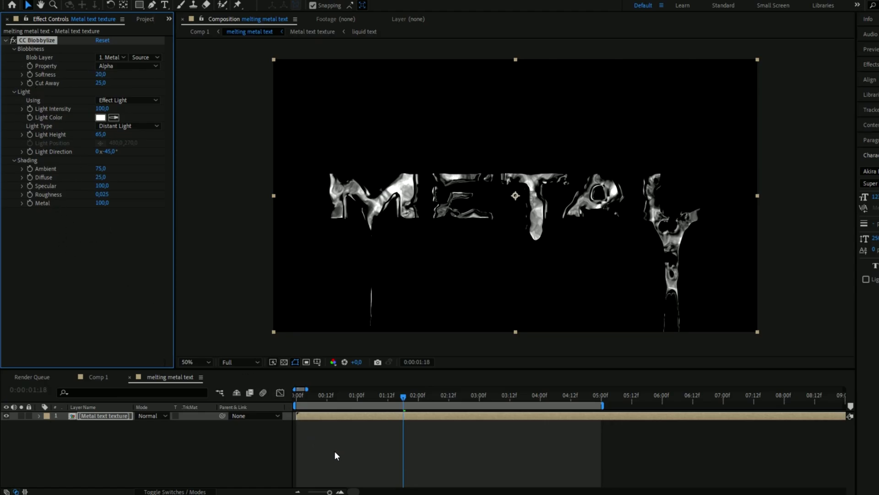
Apply CC Glass to the Metal text texture layer with Height 100, Displacement 0 and Property set to Alpha.
left_click(330, 415)
key("ctrl+space")
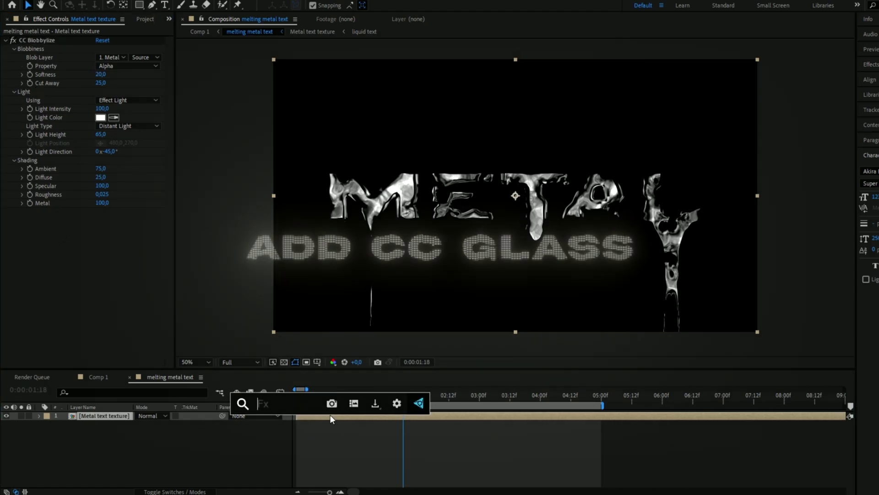
type("cc")
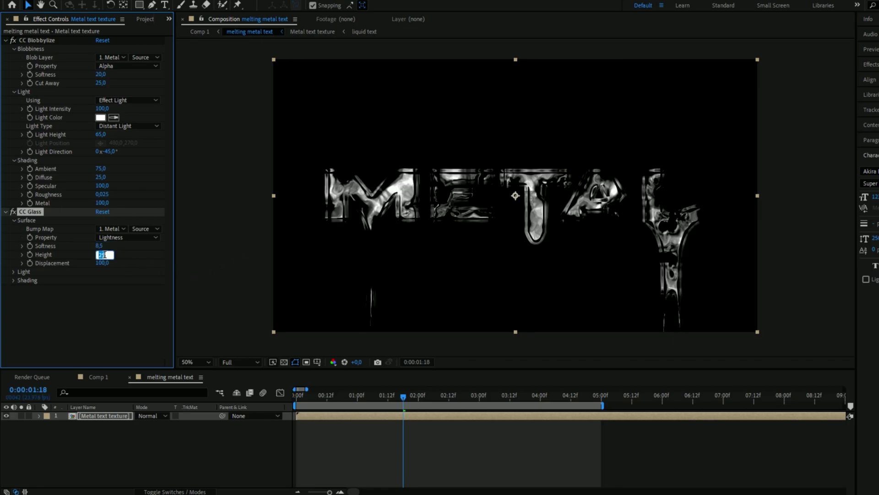
type("100")
key("Return")
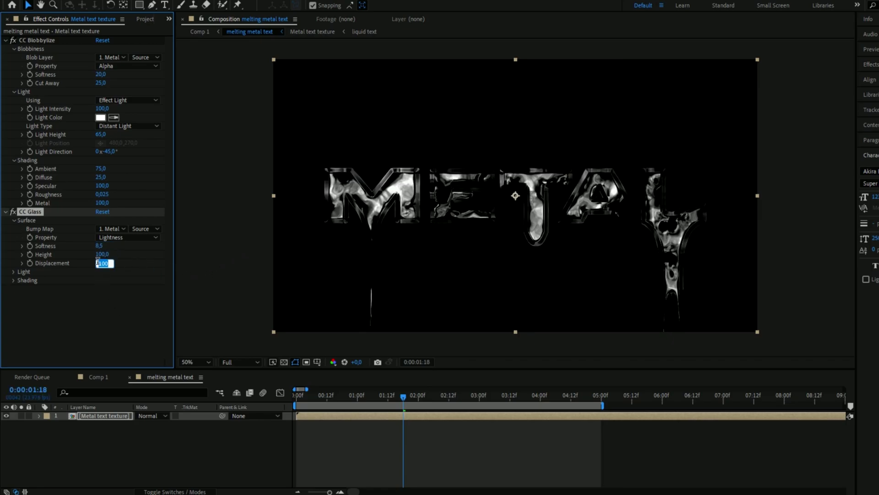
type("0")
key("Return")
left_click(131, 238)
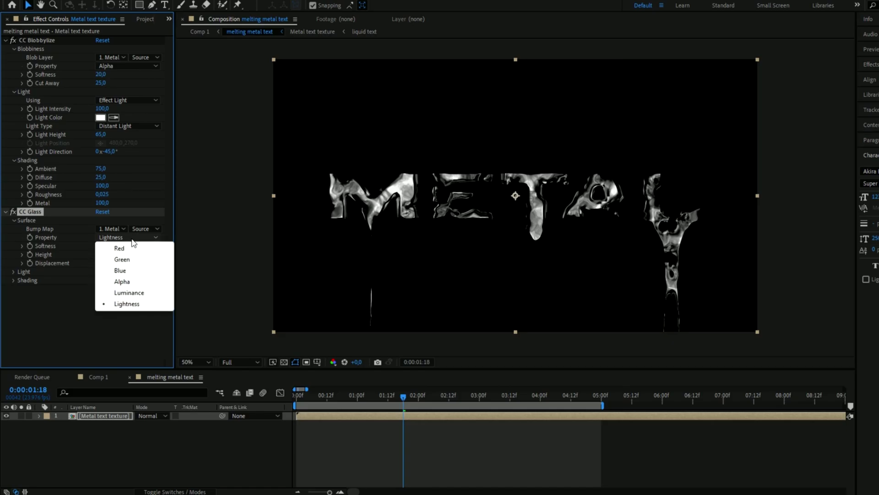
left_click(122, 281)
Pre-compose the textured layer as "Metal text" and return to the first frame.
key("ctrl+shift+c")
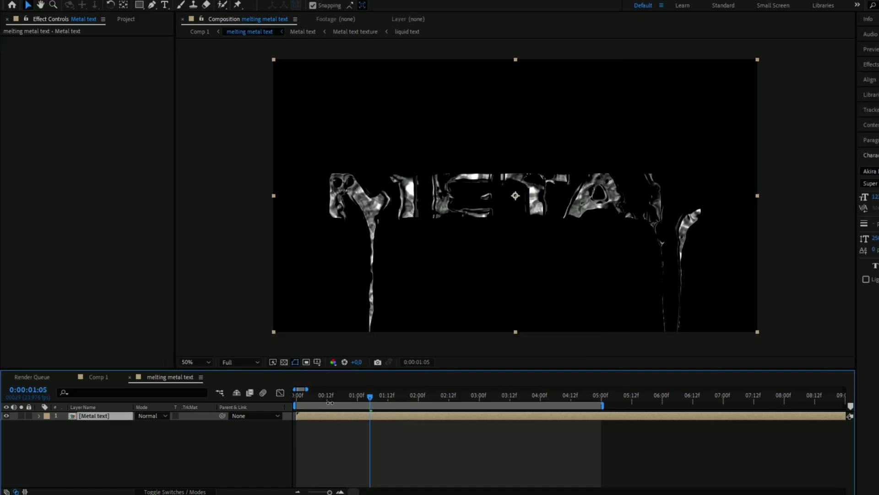
left_click_drag(373, 394, 204, 395)
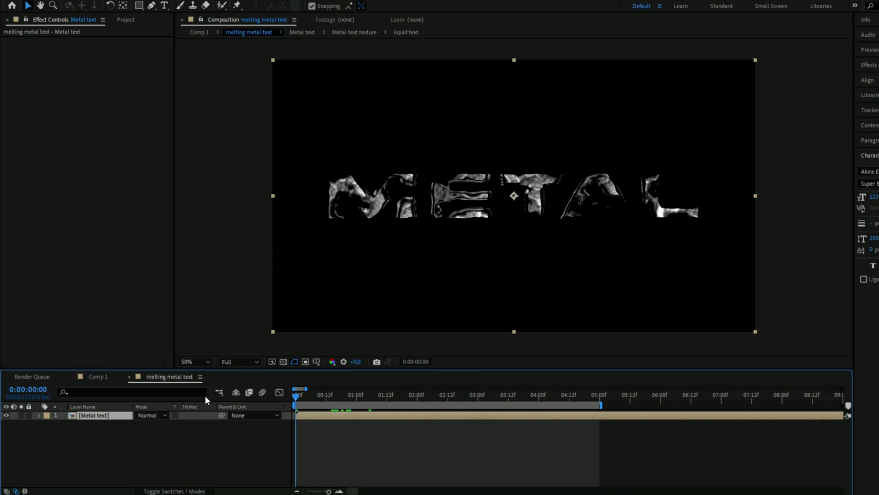
Add an adjustment layer above Metal text and apply a Glow with a radius of 61.
key("ctrl+alt+y")
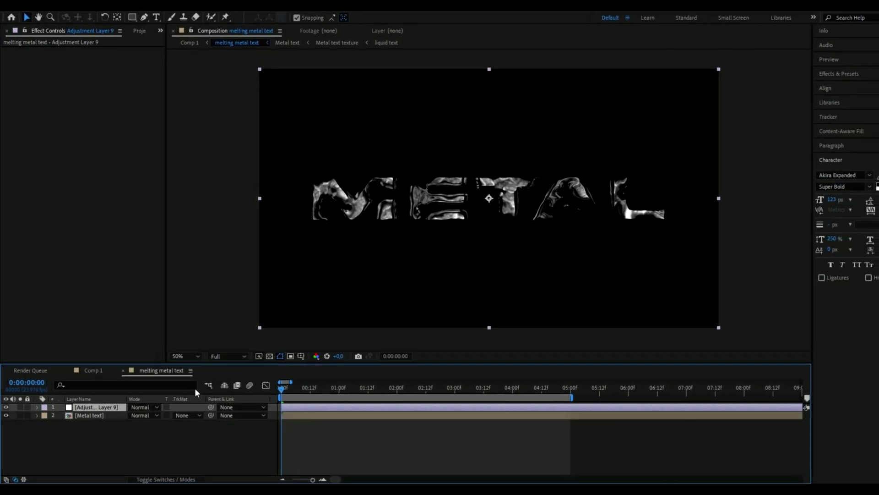
key("ctrl+space")
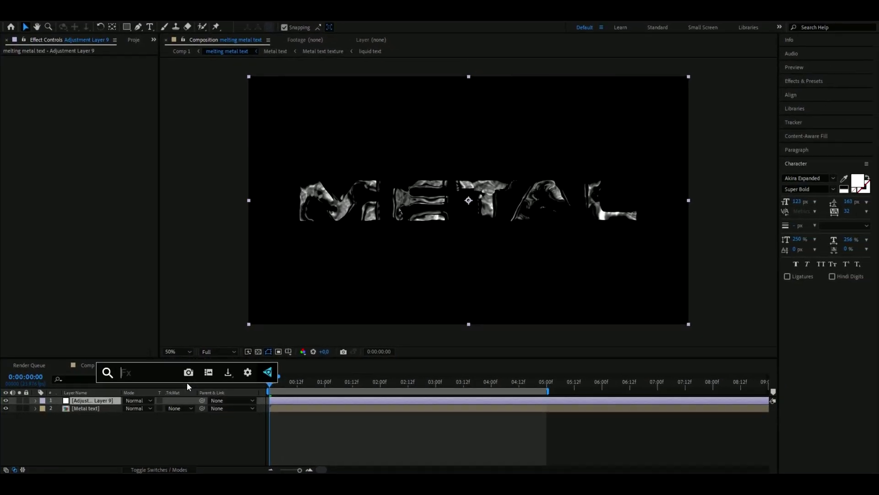
left_click_drag(93, 83, 162, 85)
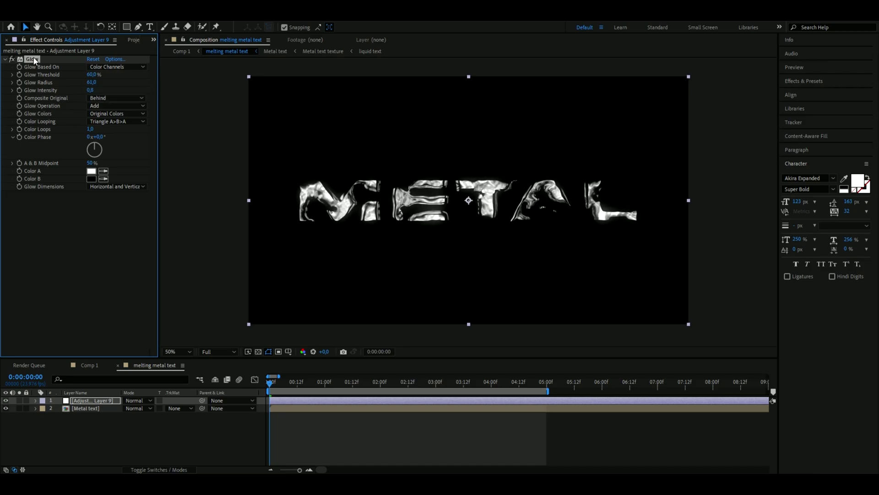
Duplicate the Glow and set the copy's radius to 227 and intensity to 0.3.
key("ctrl+d")
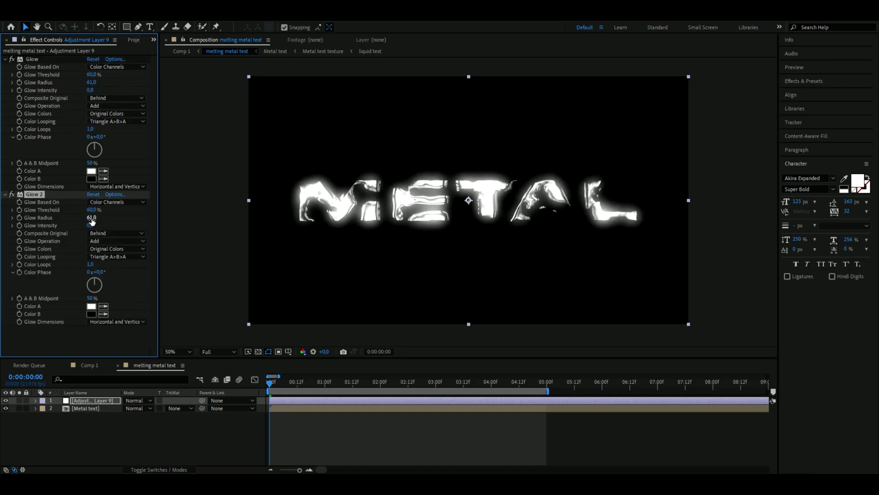
left_click_drag(93, 217, 194, 224)
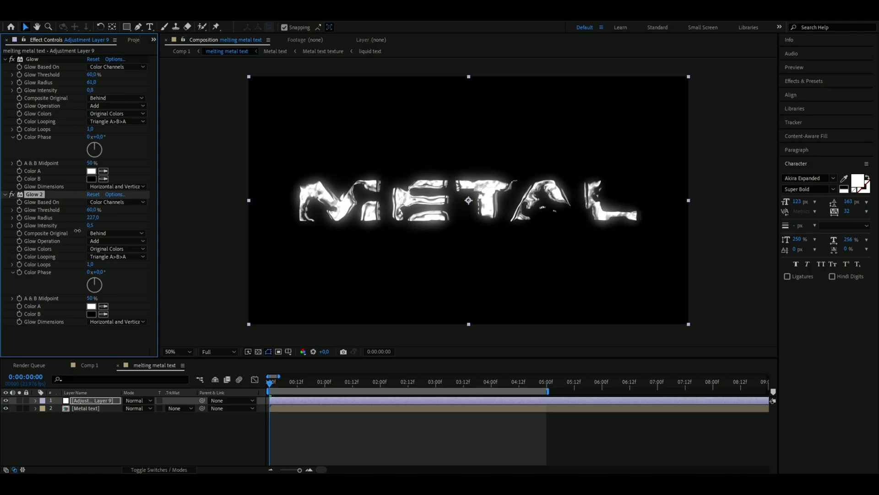
left_click_drag(77, 230, 73, 230)
Add a third Glow with radius 400 and intensity 0.2, lower the first Glow's intensity to 0.3, and preview the glowing text.
key("ctrl+d")
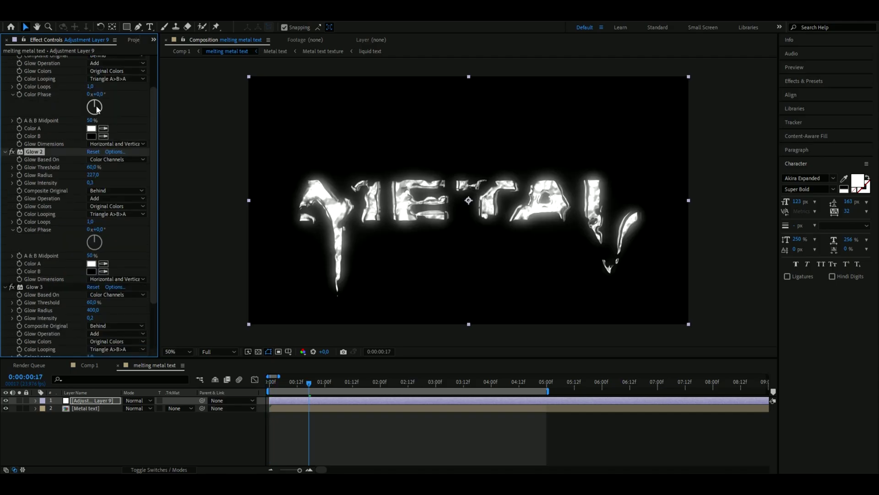
scroll(109, 109, "up", 3)
left_click_drag(90, 89, 79, 89)
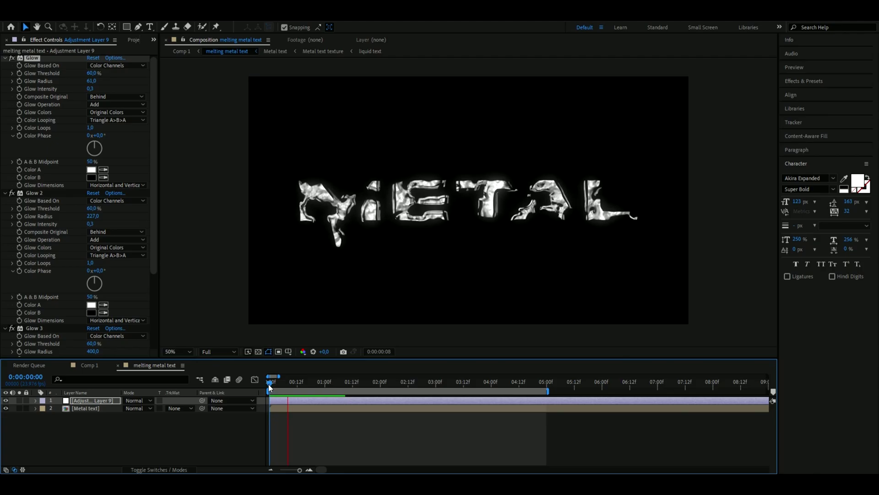
left_click(298, 385)
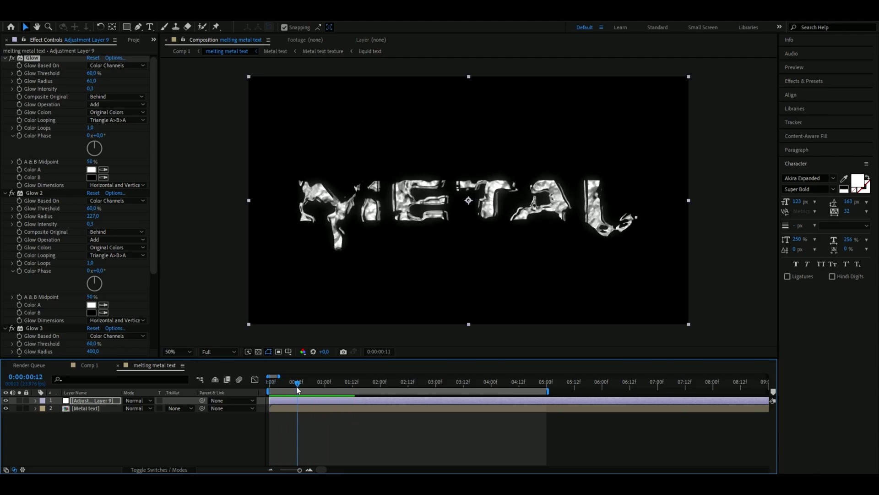
left_click_drag(297, 386, 343, 386)
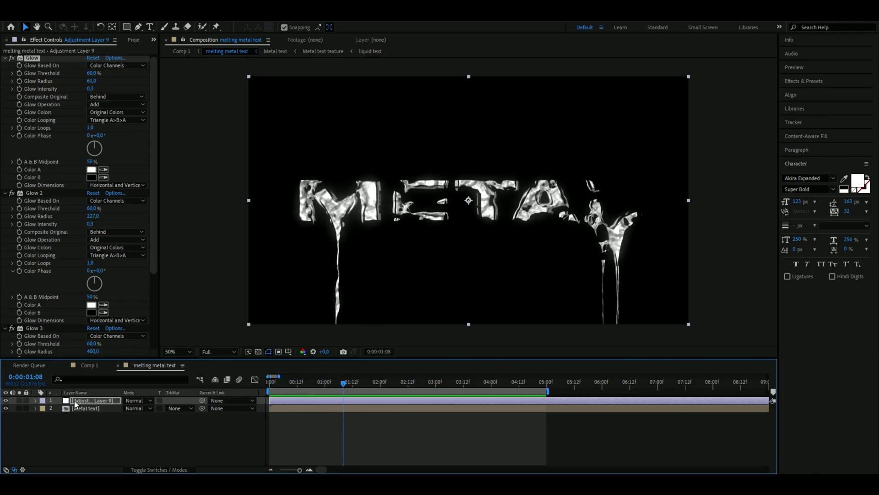
Hide the glow adjustment layer, add another adjustment layer with a blue scan-line glitch look, and preview it across the timeline.
left_click(6, 401)
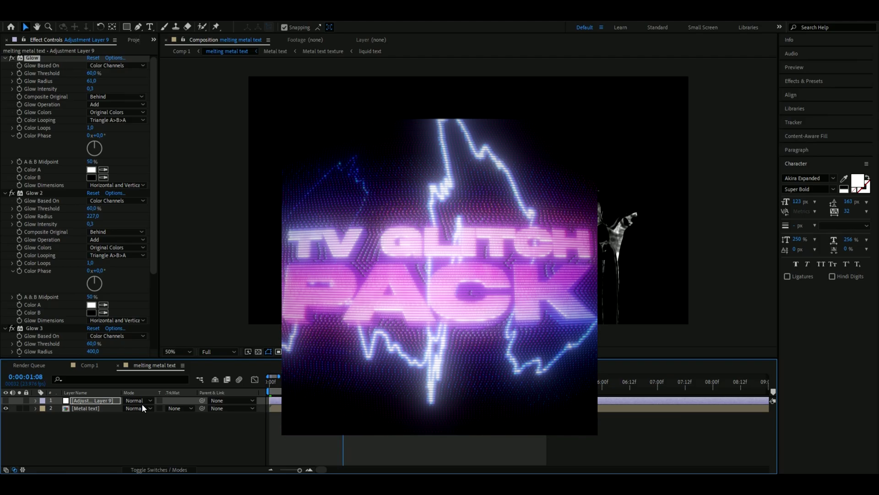
left_click(177, 415)
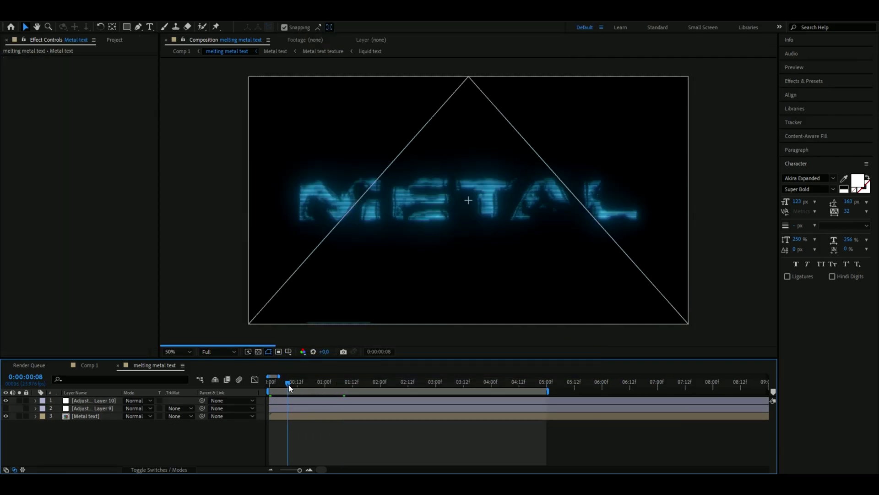
left_click_drag(288, 384, 413, 384)
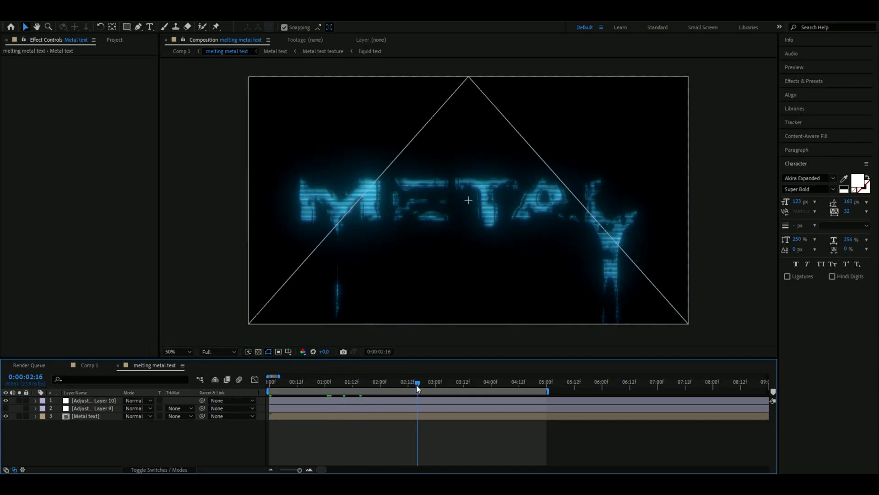
Hide the blue glitch layer, add new adjustment layers with a dotted purple glitch look, and preview it across the timeline.
left_click(5, 400)
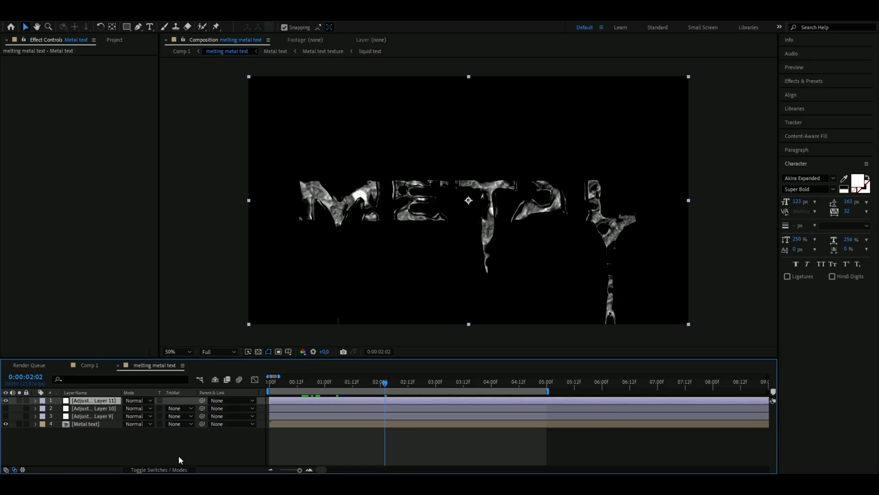
left_click(408, 382)
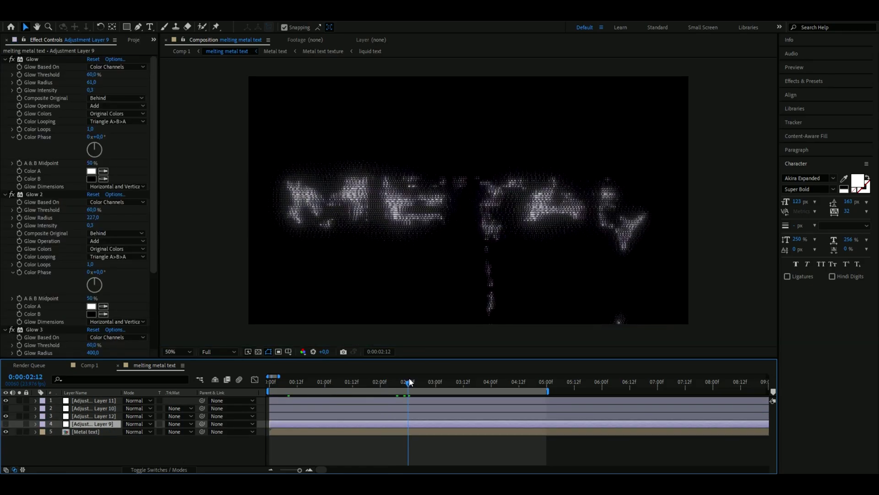
left_click_drag(409, 382, 306, 357)
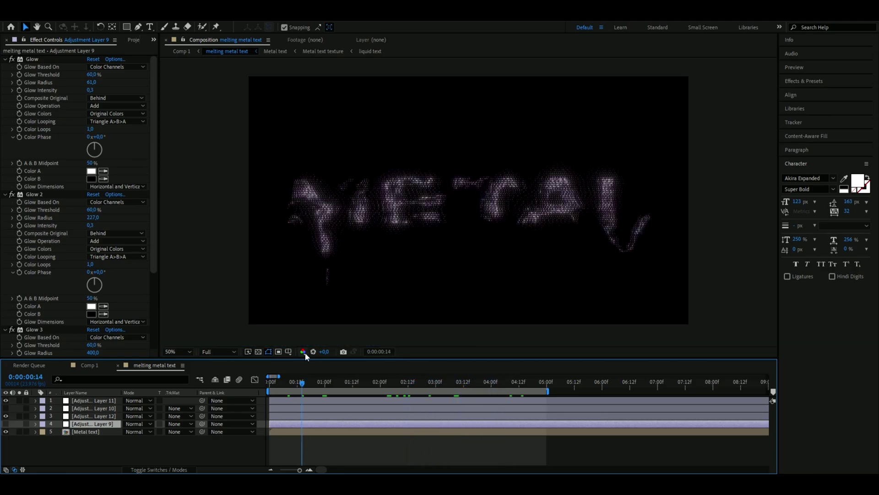